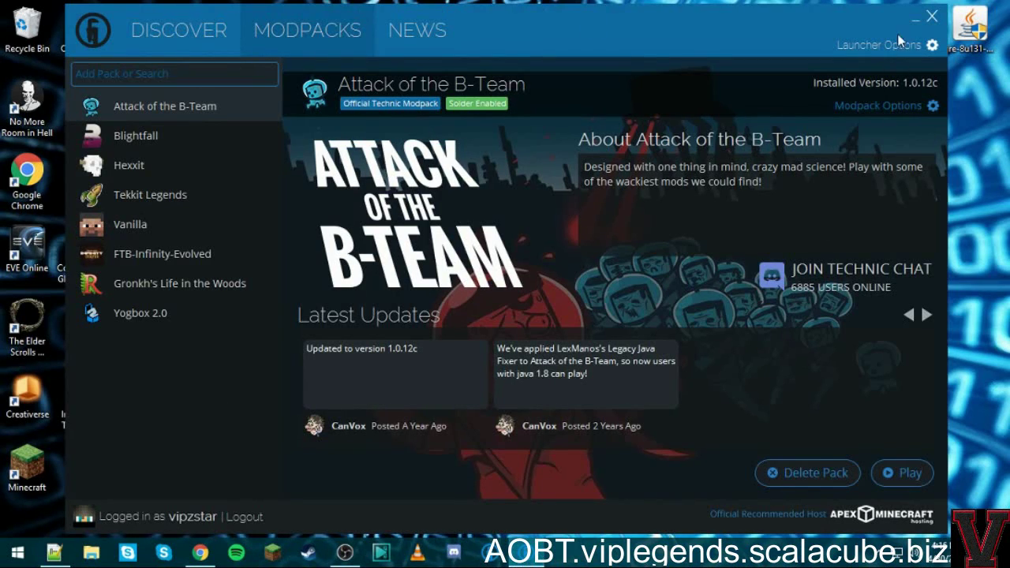
Minimize the Technic Launcher window and bring Chrome back from the taskbar
{"action": "left_click", "coordinate": [916, 17]}
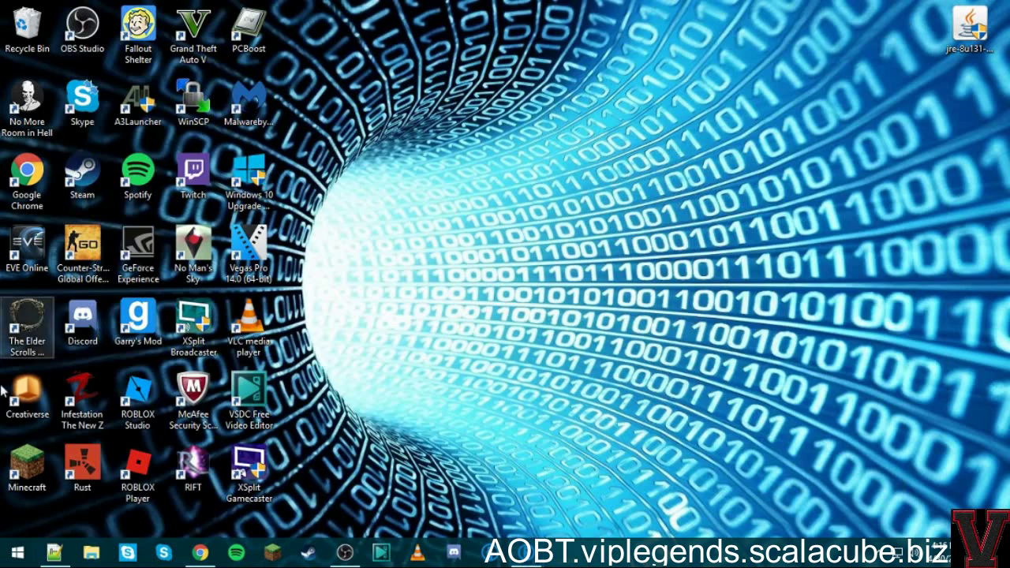
{"action": "left_click", "coordinate": [201, 552]}
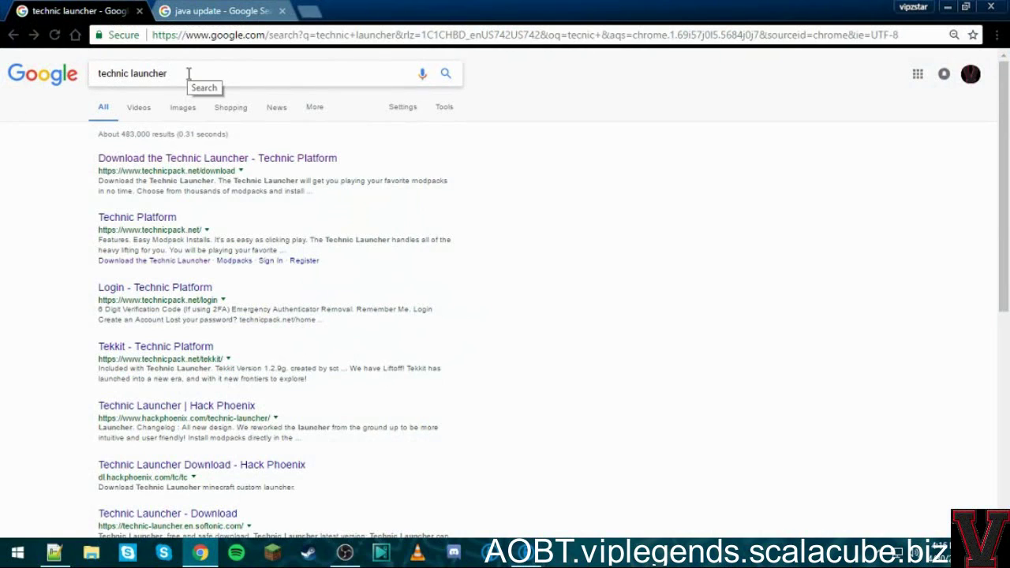
Open the Technic Launcher download page from the search results, scroll it, then return to the java update tab
{"action": "left_click", "coordinate": [203, 12]}
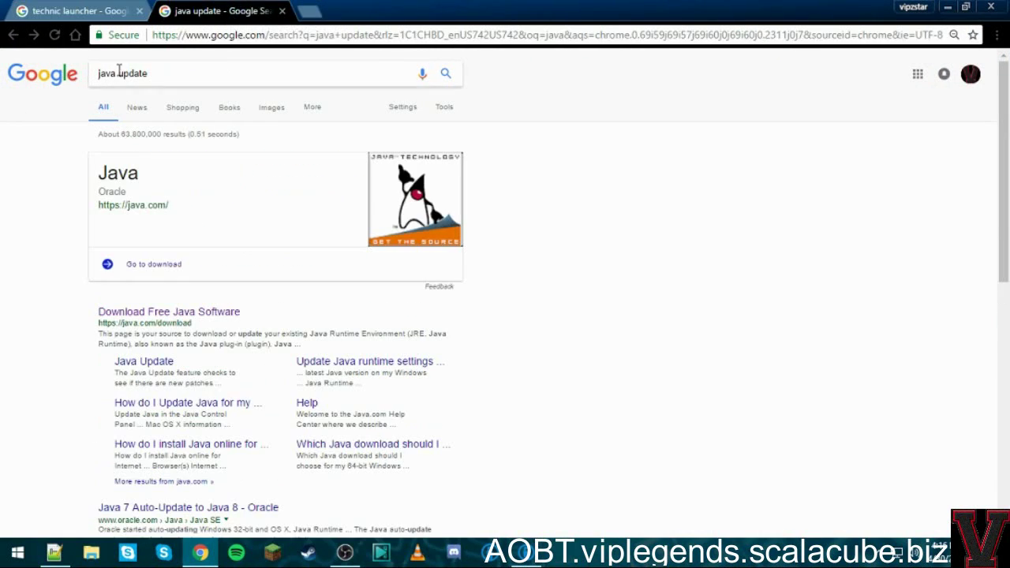
{"action": "left_click", "coordinate": [81, 14]}
{"action": "key", "text": "ctrl+Tab"}
{"action": "left_click", "coordinate": [82, 17]}
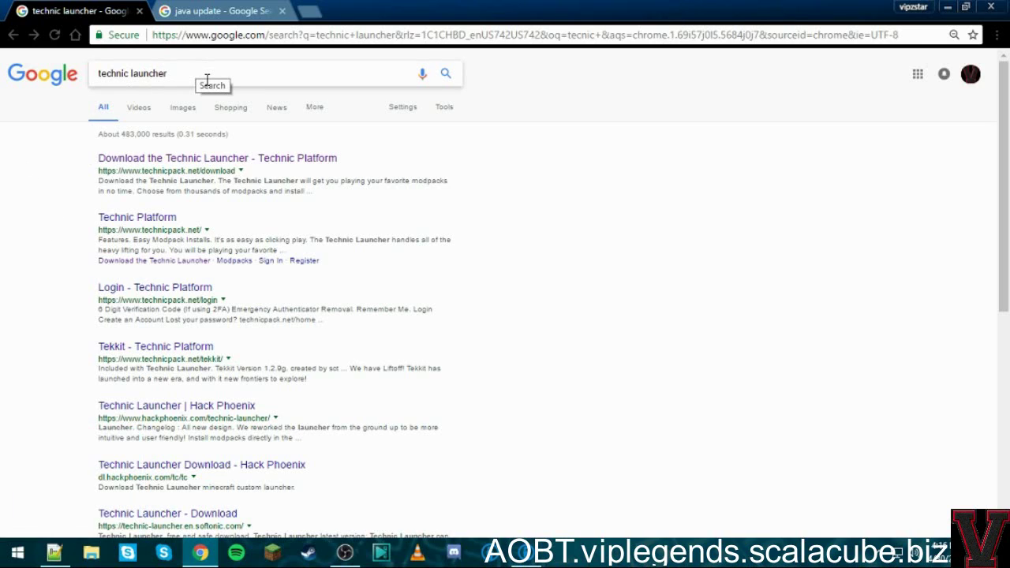
{"action": "left_click", "coordinate": [209, 159]}
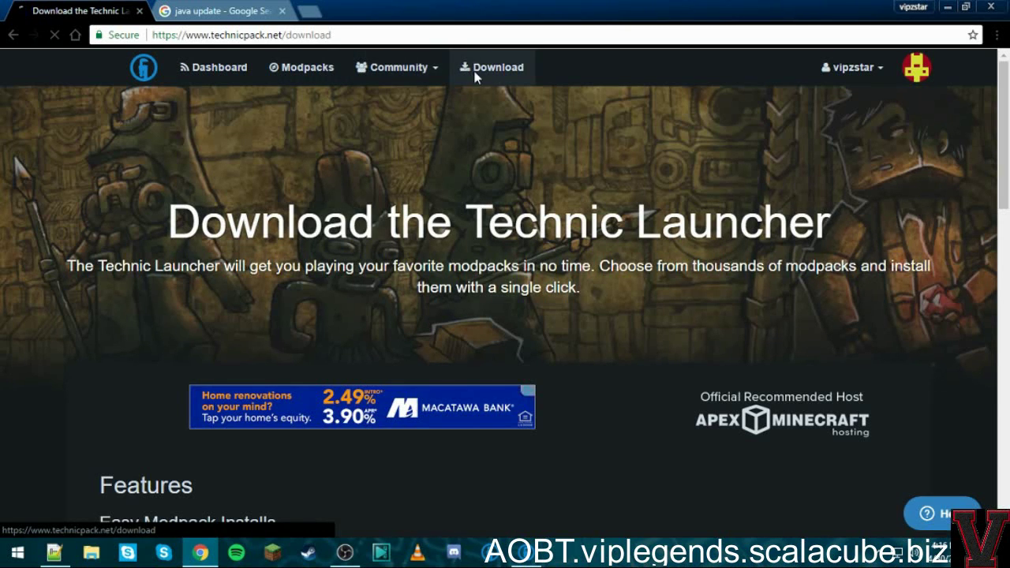
{"action": "scroll", "coordinate": [299, 296], "scroll_direction": "down", "scroll_amount": 8}
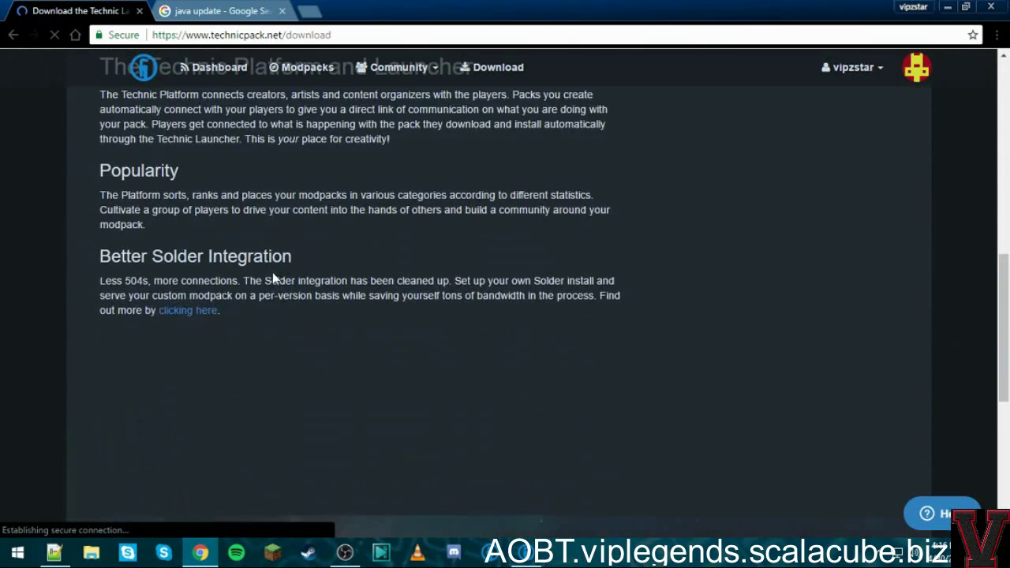
{"action": "scroll", "coordinate": [272, 280], "scroll_direction": "down", "scroll_amount": 4}
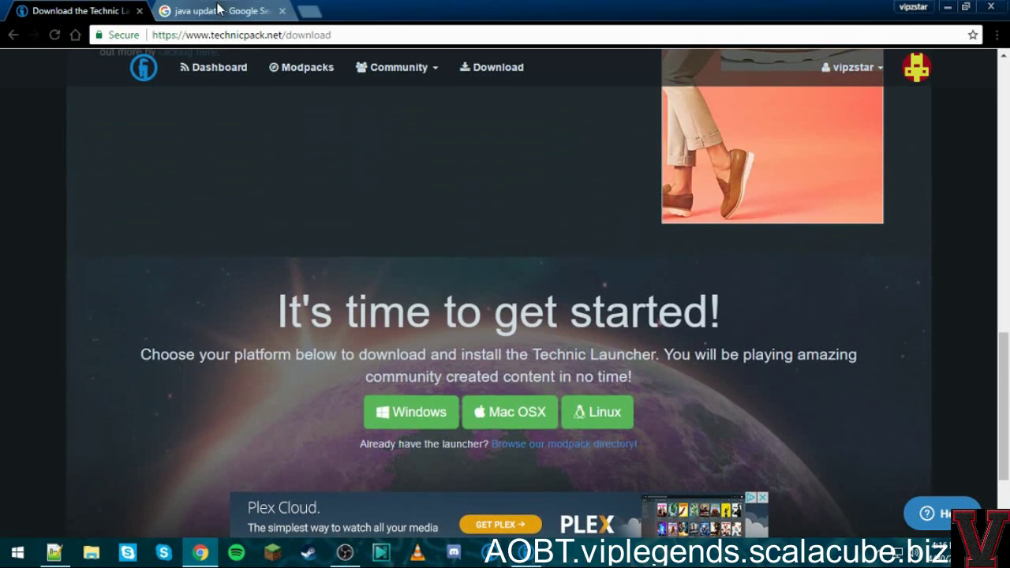
{"action": "left_click", "coordinate": [219, 10]}
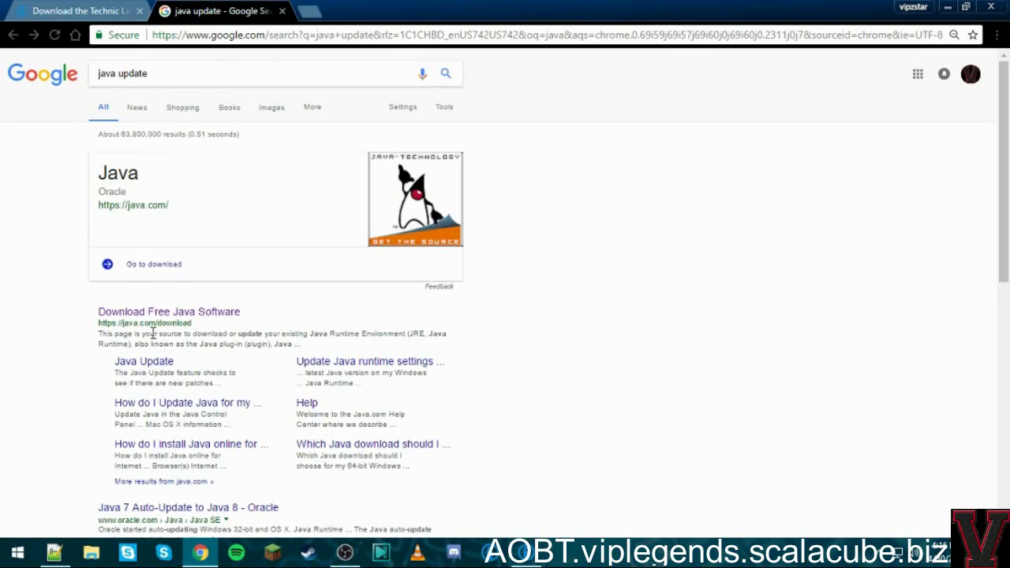
Go from java.com's free download page to All Java Downloads, then minimize Chrome
{"action": "left_click", "coordinate": [214, 317]}
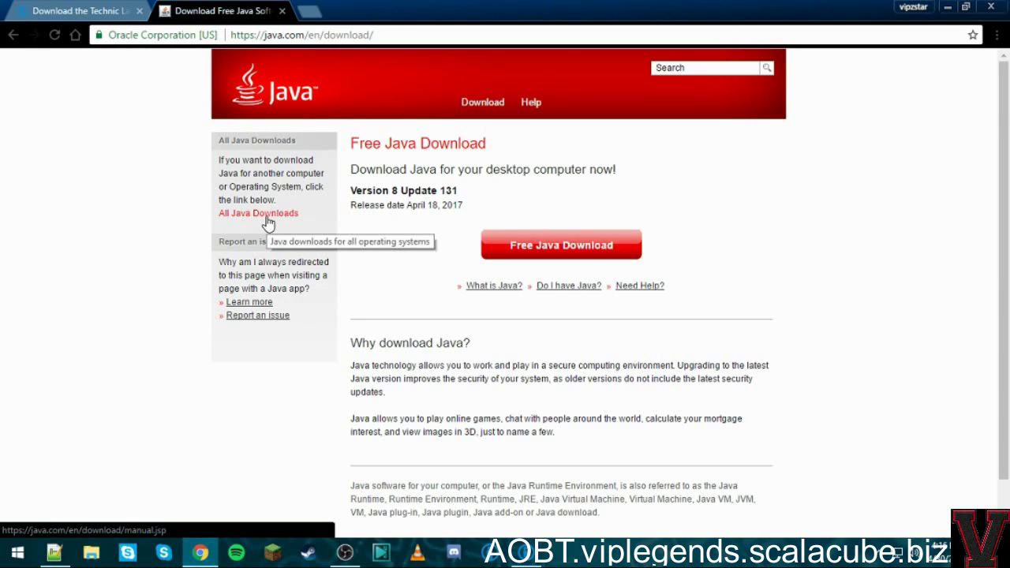
{"action": "left_click", "coordinate": [267, 221]}
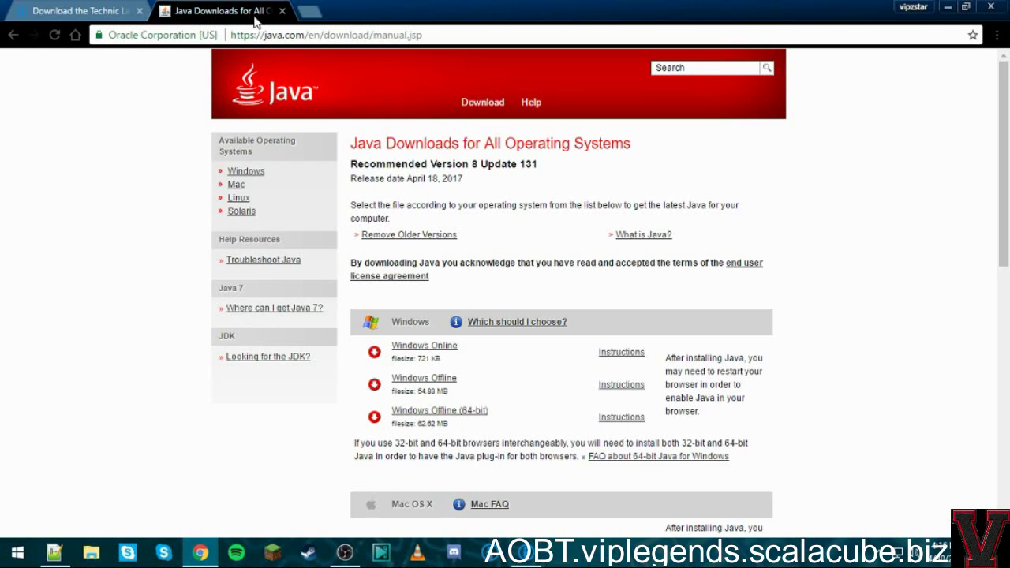
{"action": "left_click", "coordinate": [945, 6]}
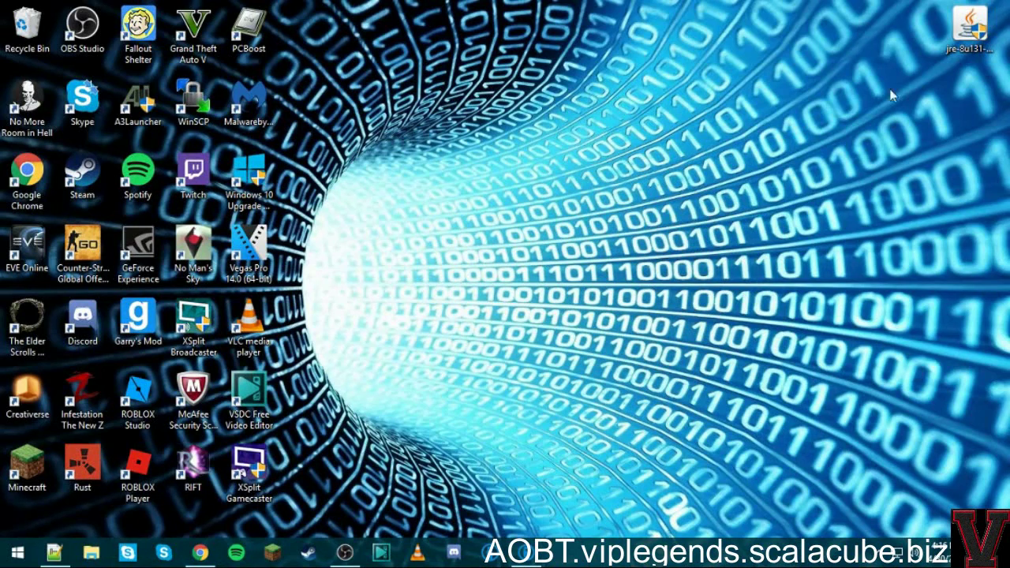
Move the jre-8u131 installer to mid-desktop, glance at Chrome's download tab, then restore Technic Launcher
{"action": "left_click_drag", "start_coordinate": [970, 27], "coordinate": [693, 248]}
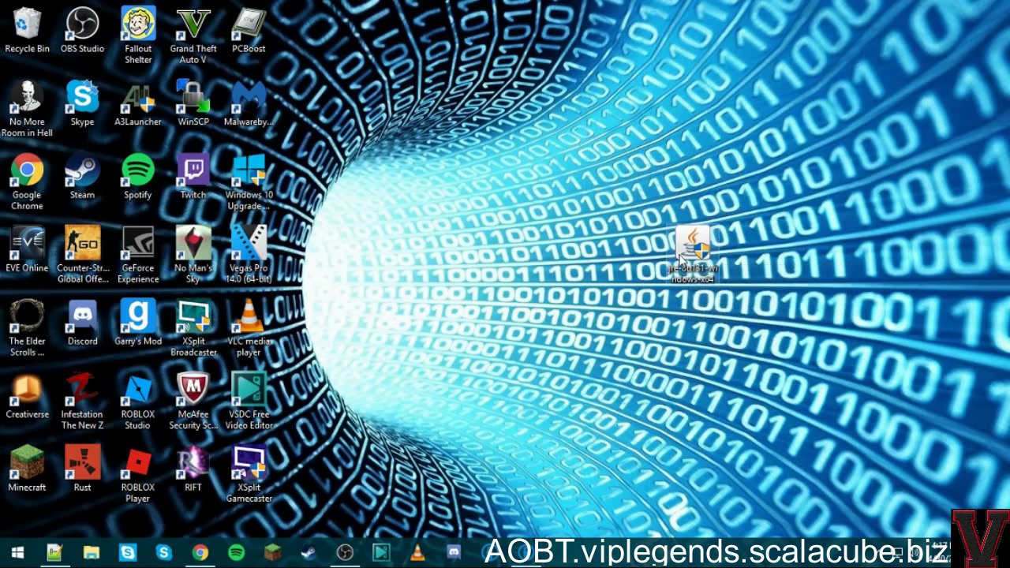
{"action": "mouse_move", "coordinate": [693, 253]}
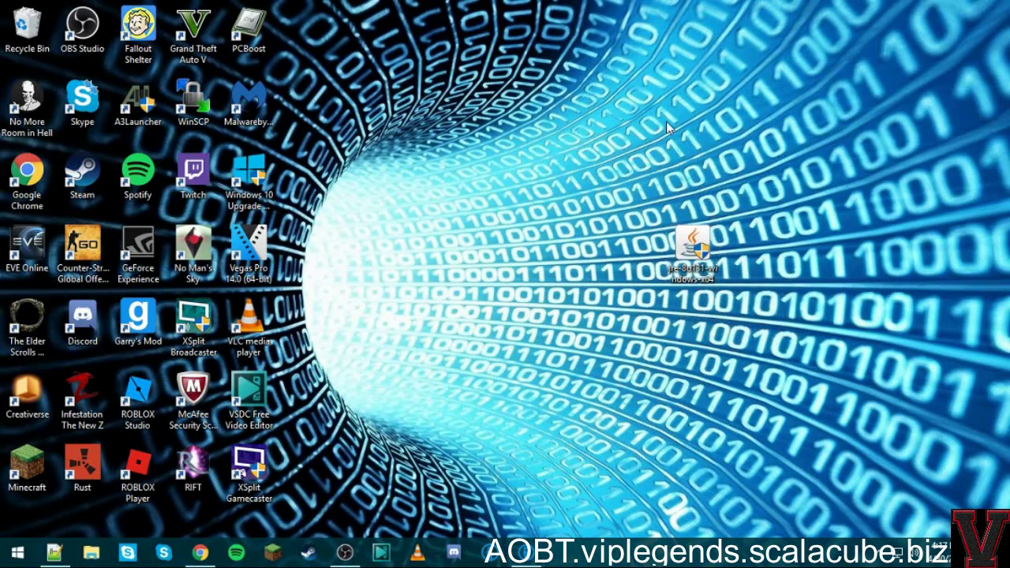
{"action": "mouse_move", "coordinate": [522, 560]}
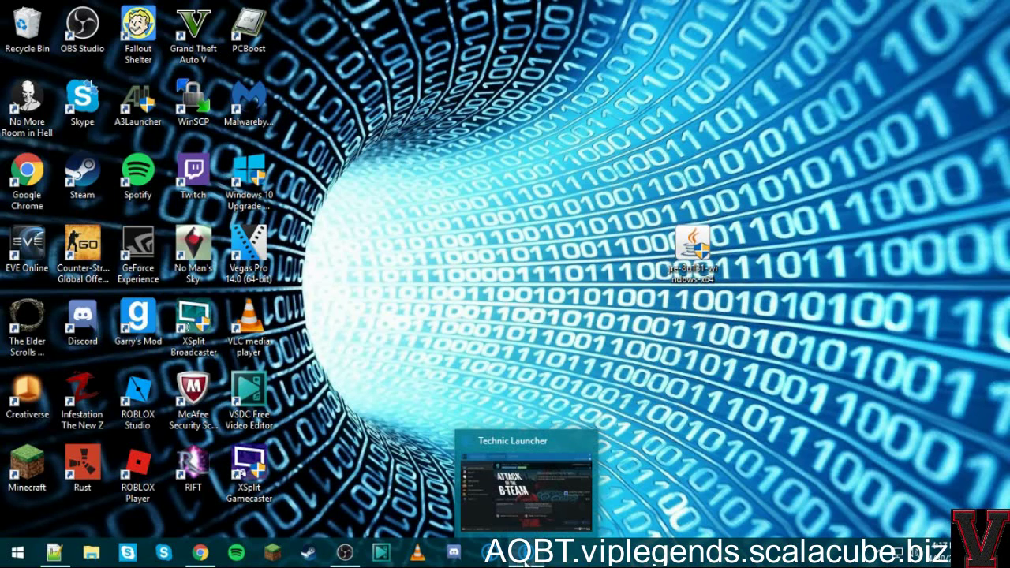
{"action": "left_click", "coordinate": [200, 552]}
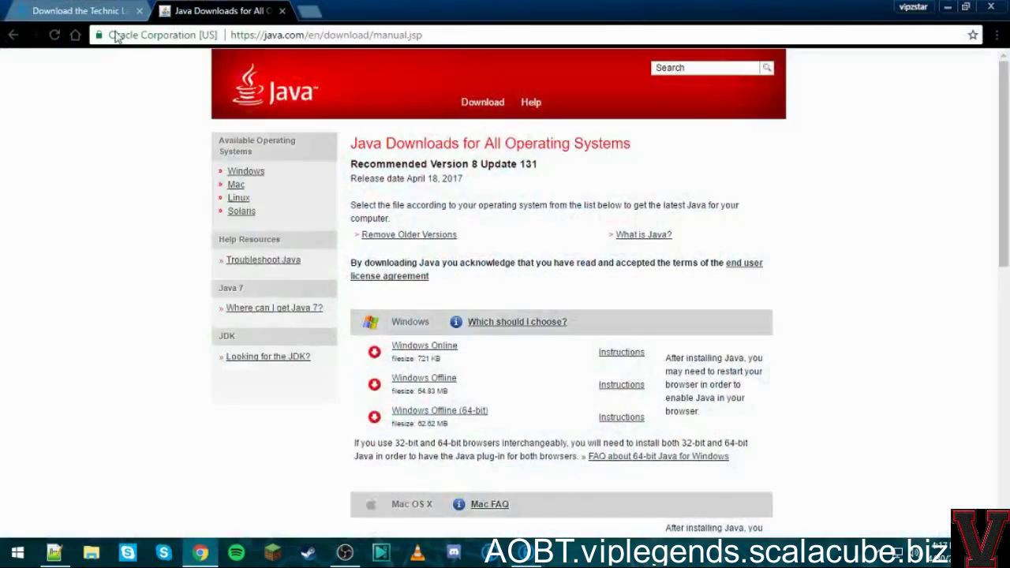
{"action": "left_click", "coordinate": [110, 13]}
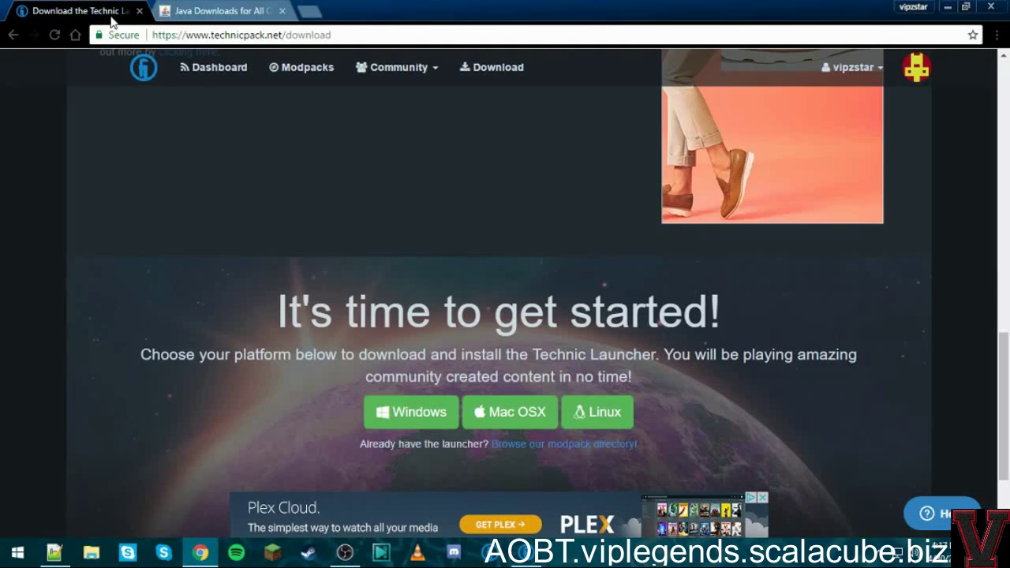
{"action": "left_click", "coordinate": [947, 8]}
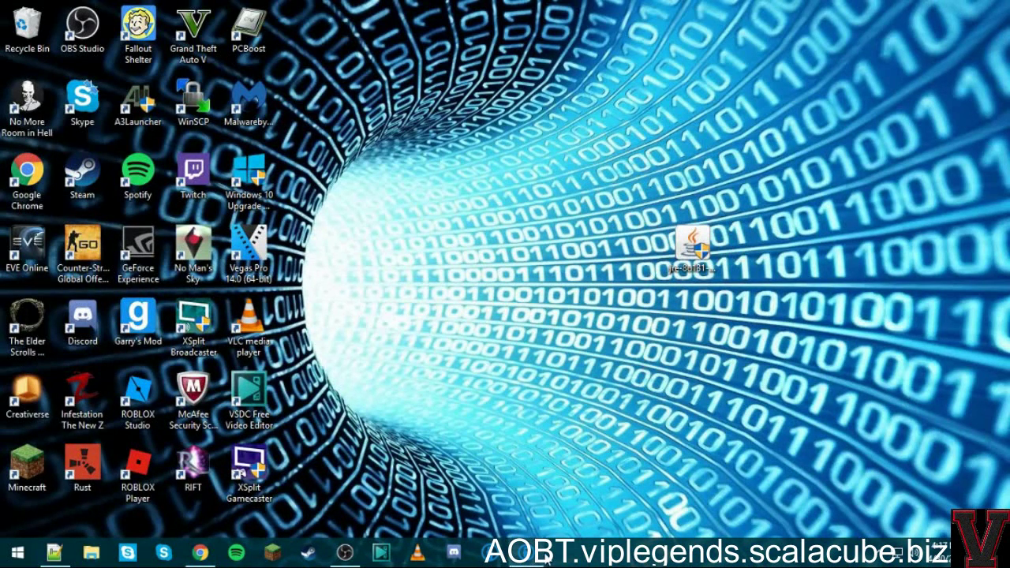
{"action": "left_click", "coordinate": [519, 552]}
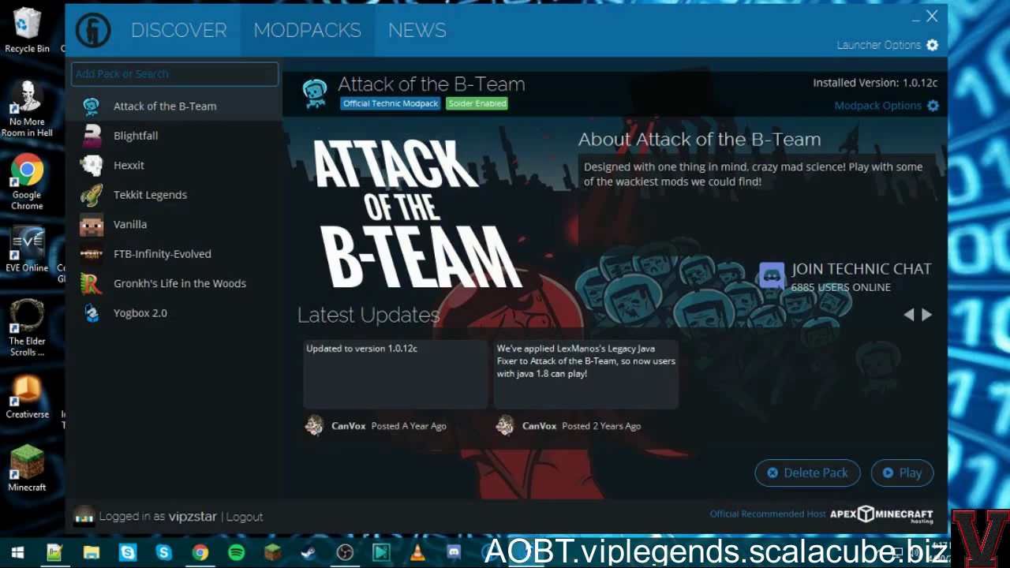
Log out, then sign back into Technic Launcher with the saved Minecraft account
{"action": "left_click", "coordinate": [252, 517]}
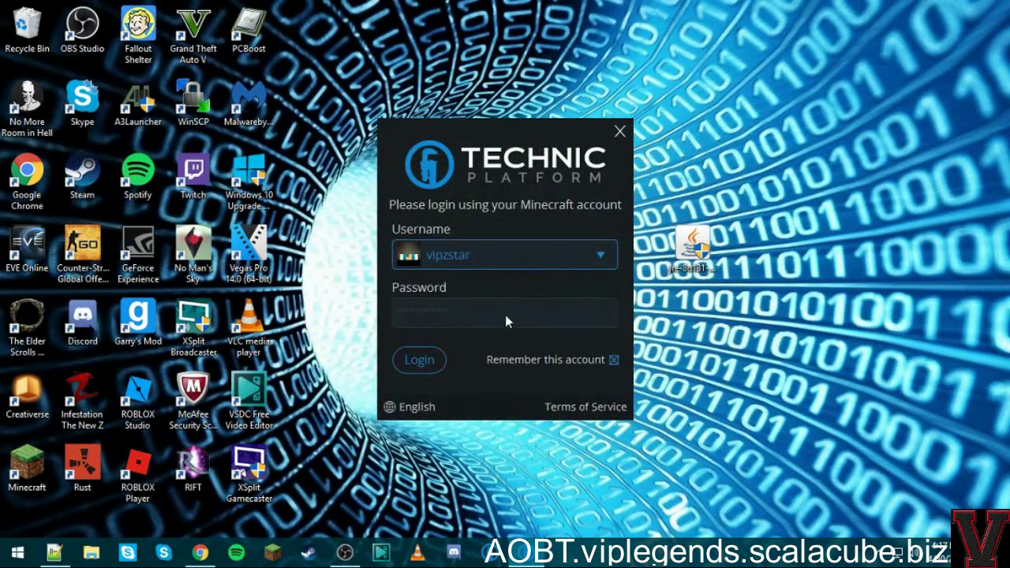
{"action": "left_click", "coordinate": [529, 254]}
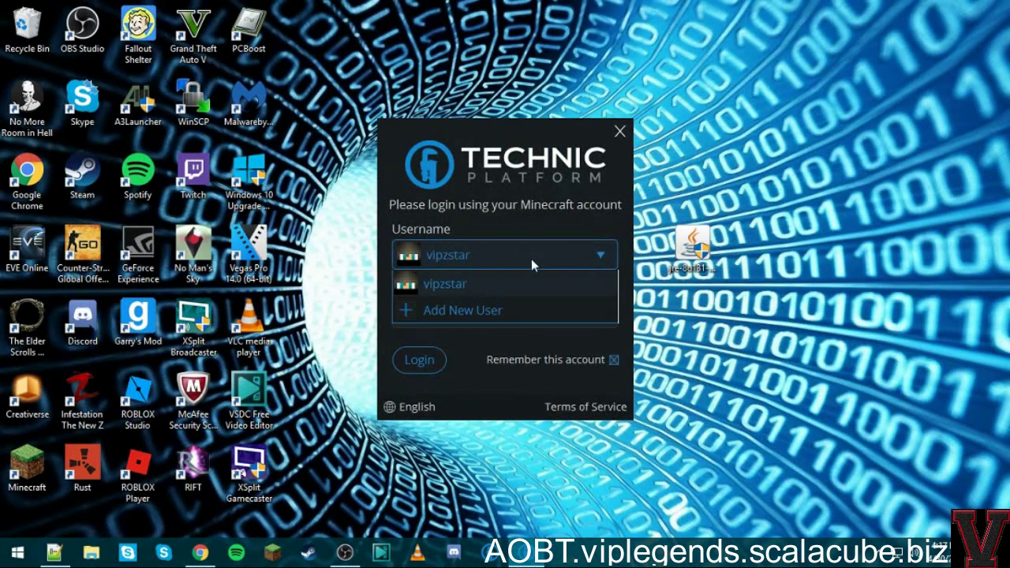
{"action": "left_click", "coordinate": [531, 259]}
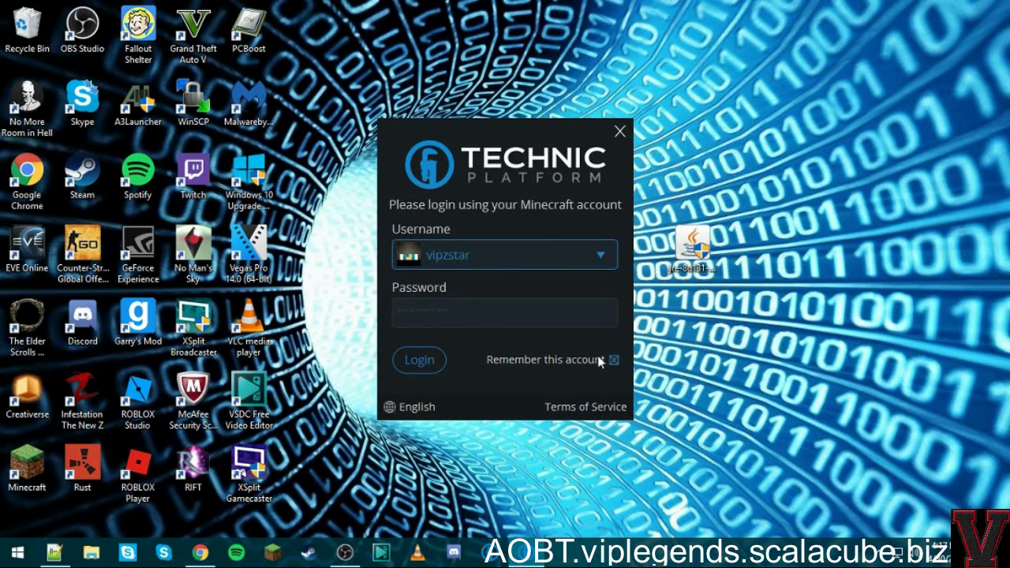
{"action": "left_click", "coordinate": [418, 359]}
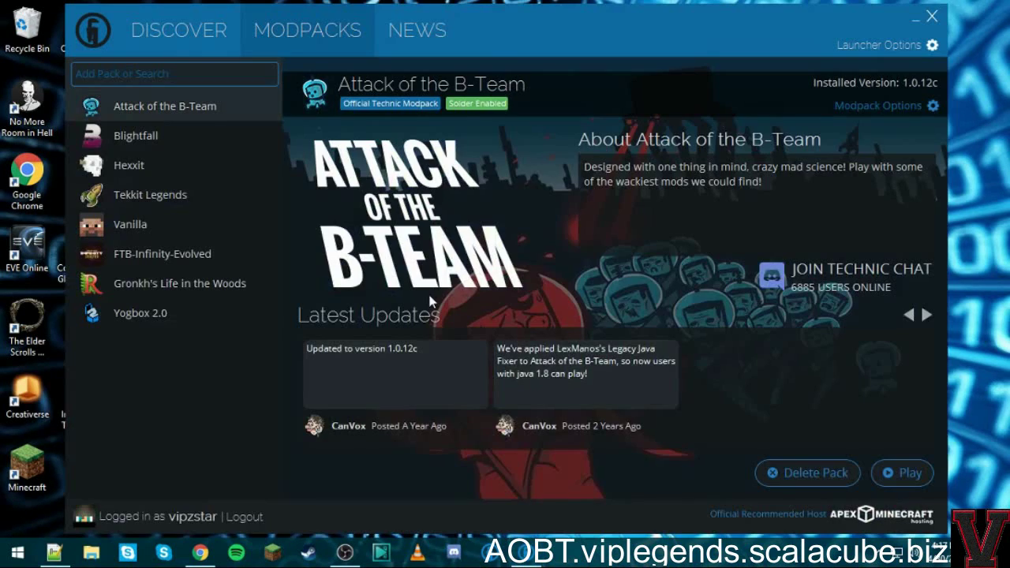
Browse Blightfall, Hexxit and Tekkit Legends, return to Attack of the B-Team, and open Launcher Options
{"action": "left_click", "coordinate": [170, 134]}
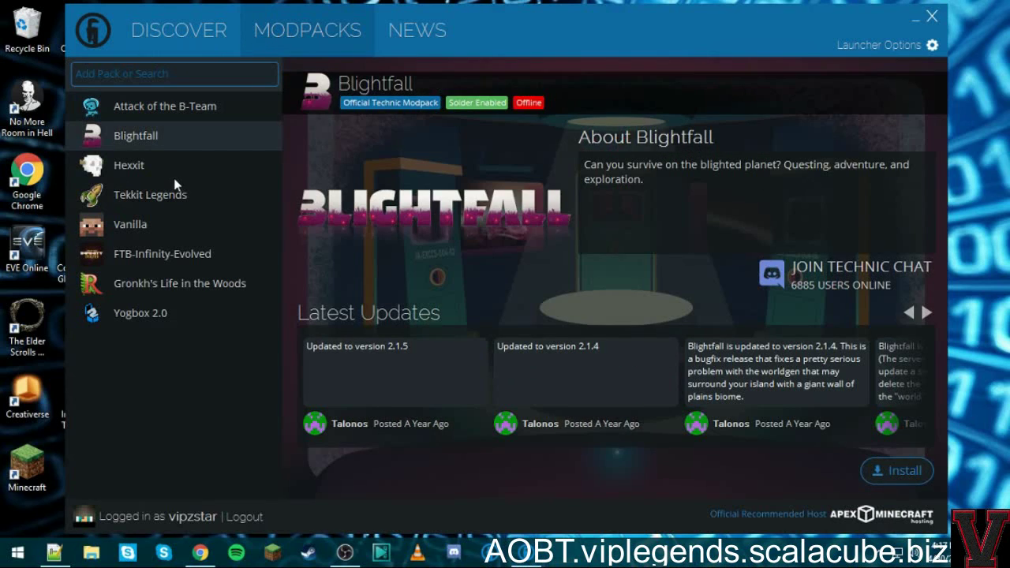
{"action": "left_click", "coordinate": [172, 165]}
{"action": "left_click", "coordinate": [172, 196]}
{"action": "left_click", "coordinate": [171, 109]}
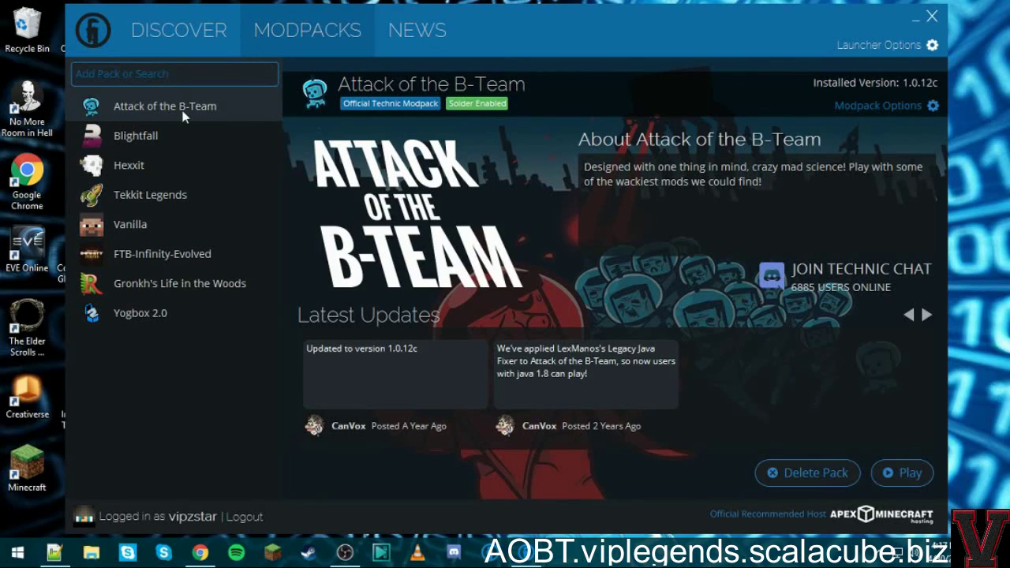
{"action": "left_click", "coordinate": [913, 50]}
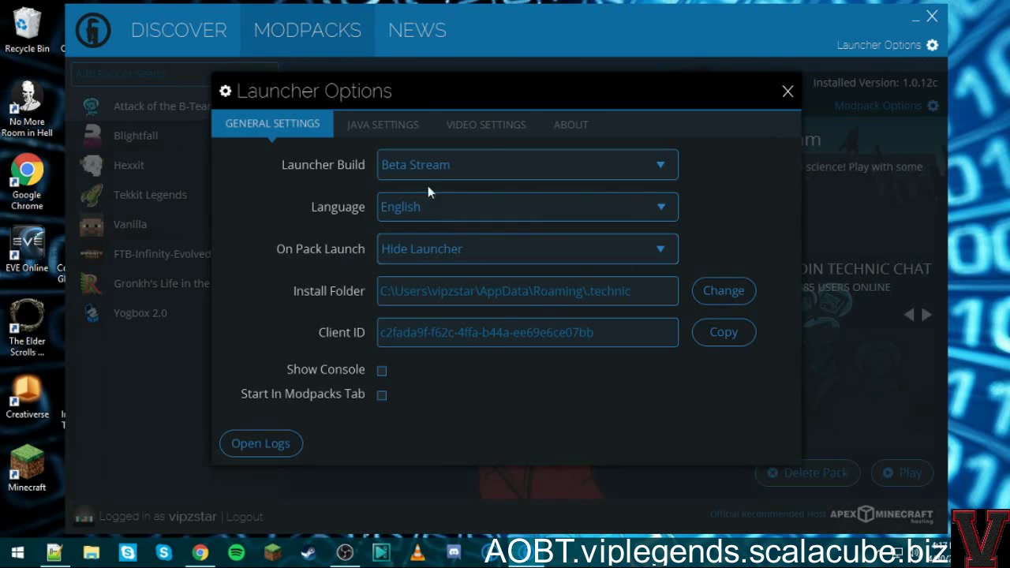
Check Java Settings showing 2.5 GB memory, then close the options and minimize the launcher
{"action": "left_click", "coordinate": [363, 126]}
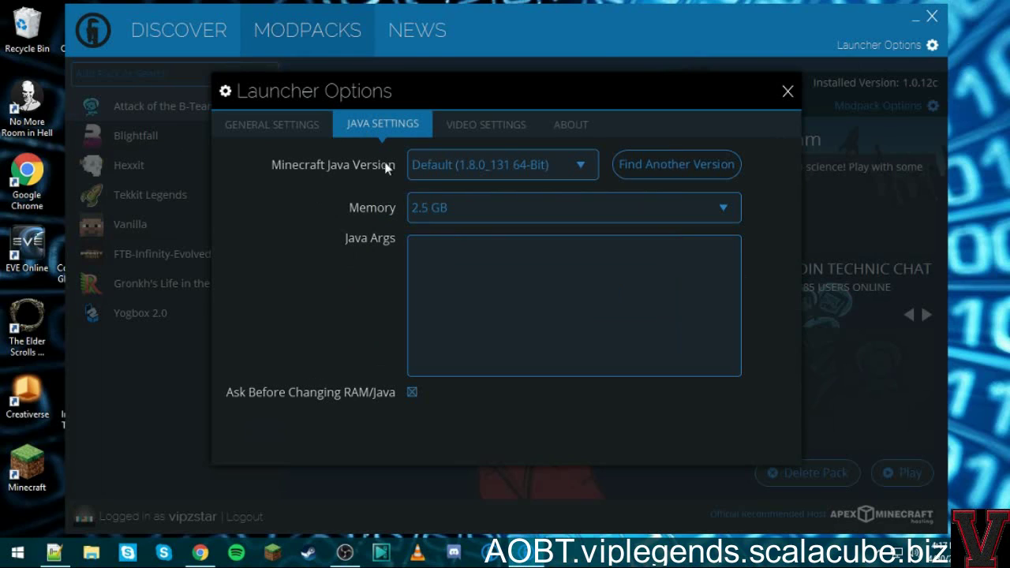
{"action": "left_click", "coordinate": [509, 207]}
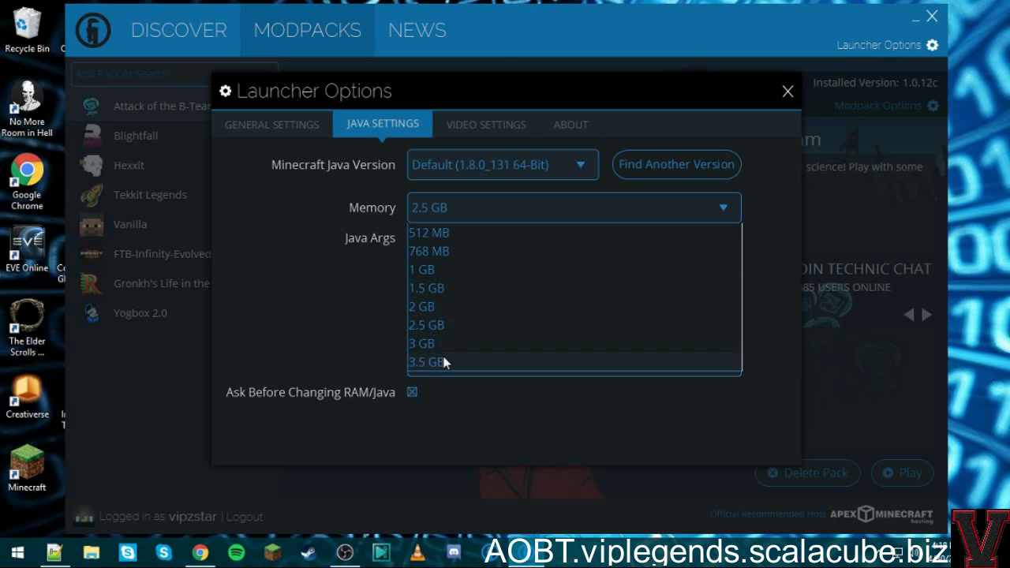
{"action": "left_click", "coordinate": [466, 229]}
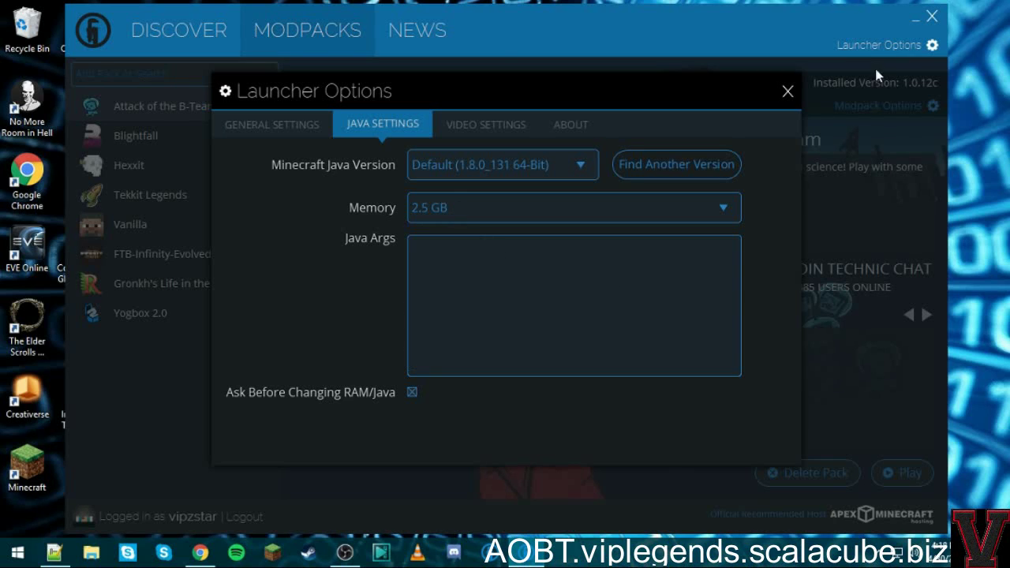
{"action": "left_click", "coordinate": [788, 93]}
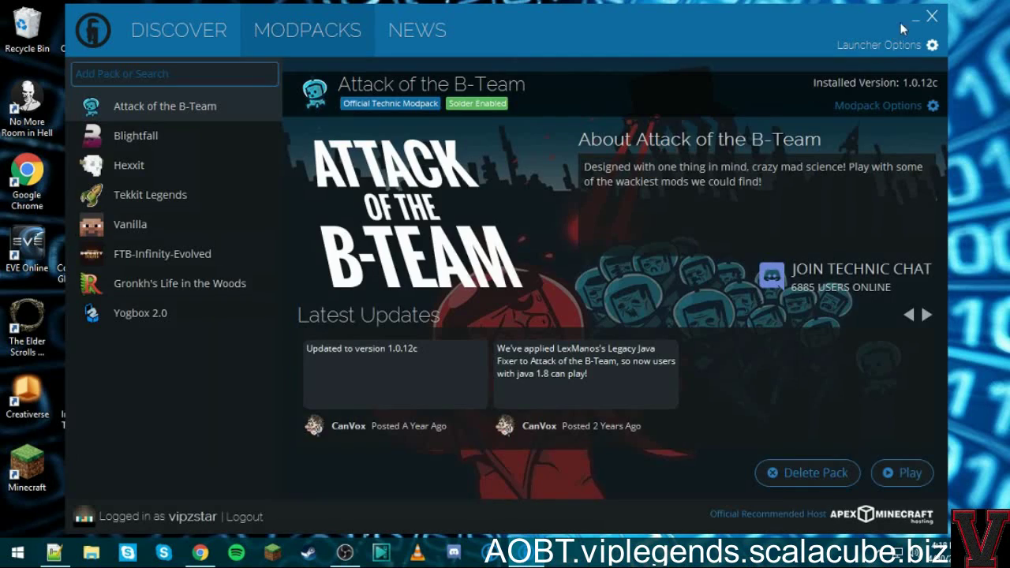
{"action": "left_click", "coordinate": [916, 17]}
Reopen Launcher Options, confirm memory stays 2.5 GB, and view Video Settings and About before closing
{"action": "left_click", "coordinate": [845, 47]}
{"action": "left_click", "coordinate": [378, 129]}
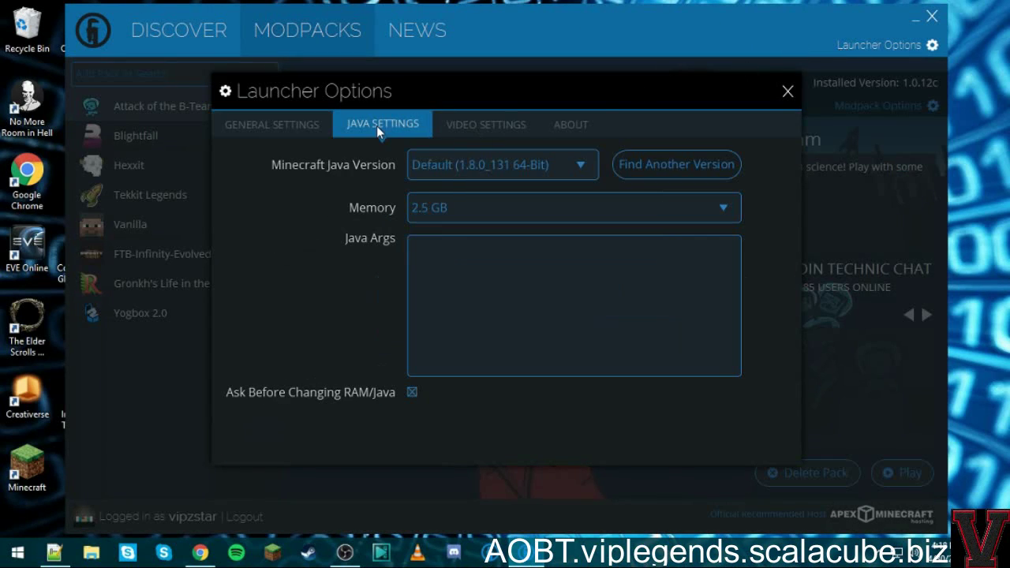
{"action": "left_click", "coordinate": [446, 208]}
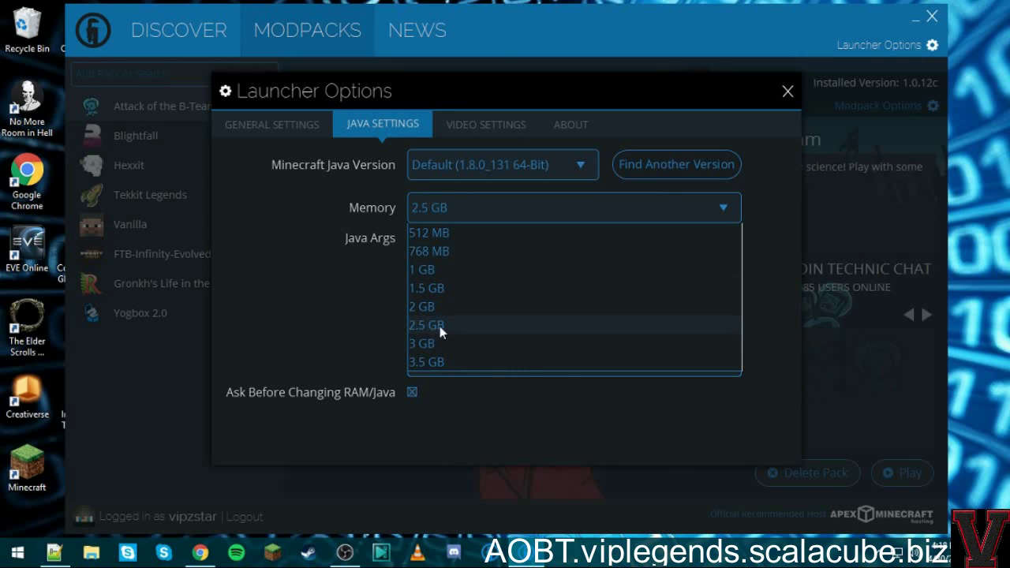
{"action": "left_click", "coordinate": [528, 210]}
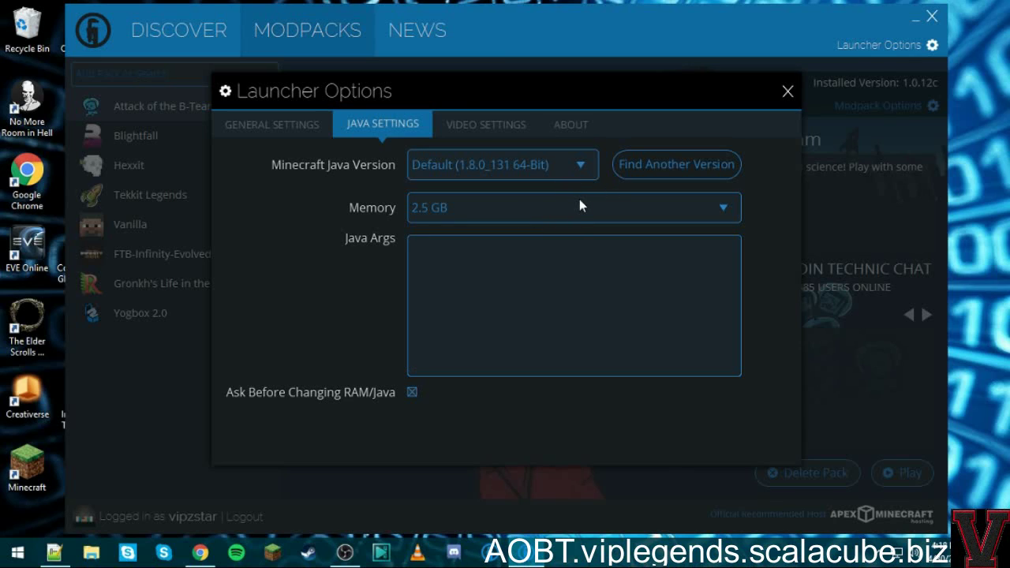
{"action": "left_click", "coordinate": [484, 126]}
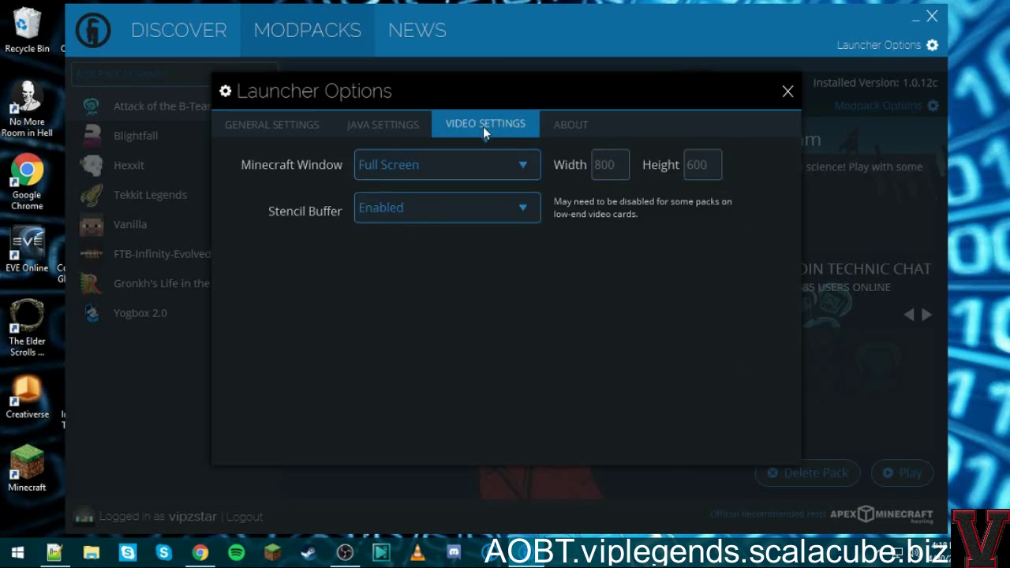
{"action": "left_click", "coordinate": [582, 126]}
{"action": "left_click", "coordinate": [292, 126]}
{"action": "left_click", "coordinate": [787, 94]}
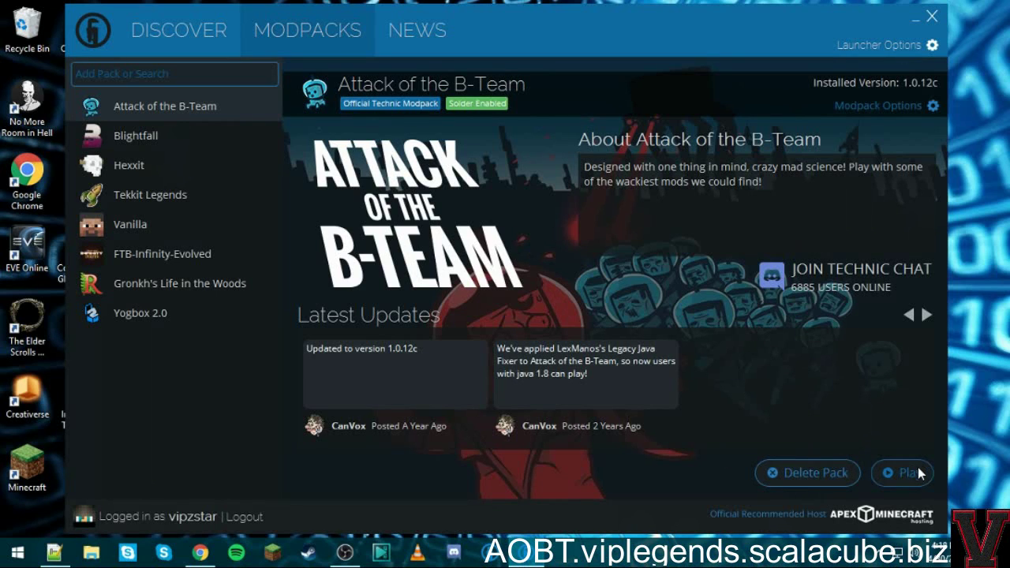
Set Java memory to 1 GB, then Play Attack of the B-Team and cancel at the RAM warning
{"action": "left_click", "coordinate": [864, 47]}
{"action": "left_click", "coordinate": [397, 130]}
{"action": "left_click", "coordinate": [460, 205]}
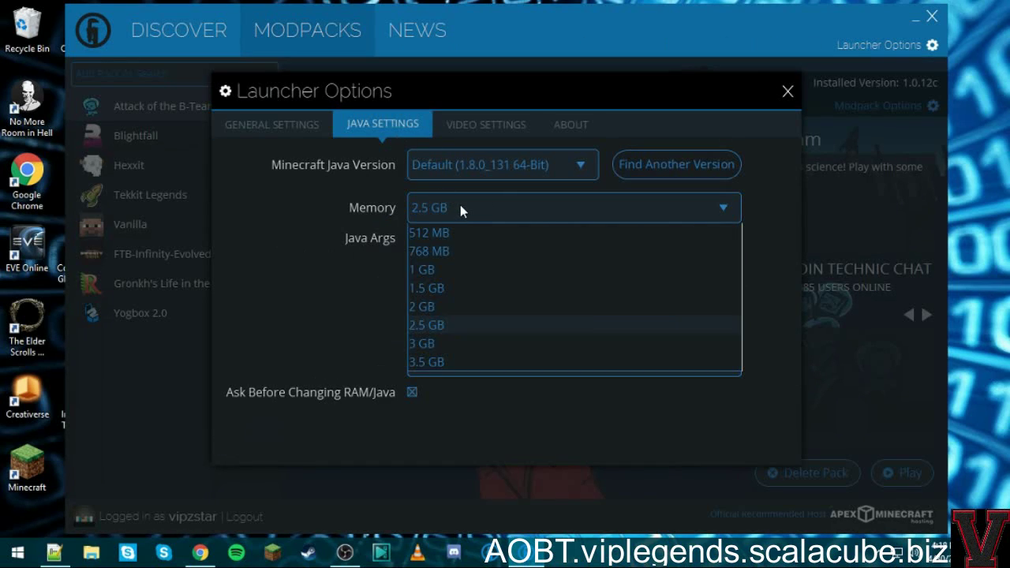
{"action": "left_click", "coordinate": [436, 271]}
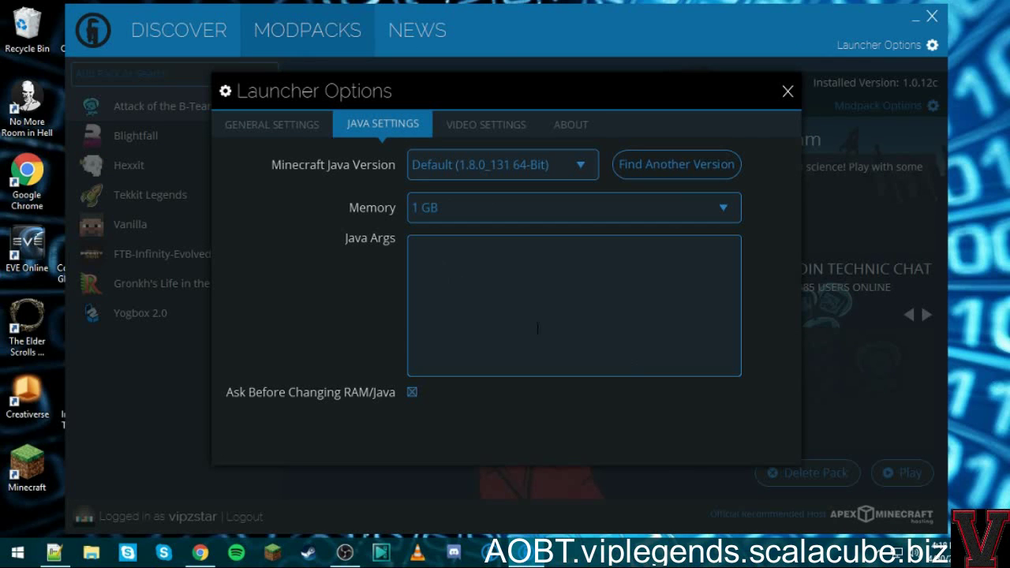
{"action": "left_click", "coordinate": [788, 90]}
{"action": "left_click", "coordinate": [895, 475]}
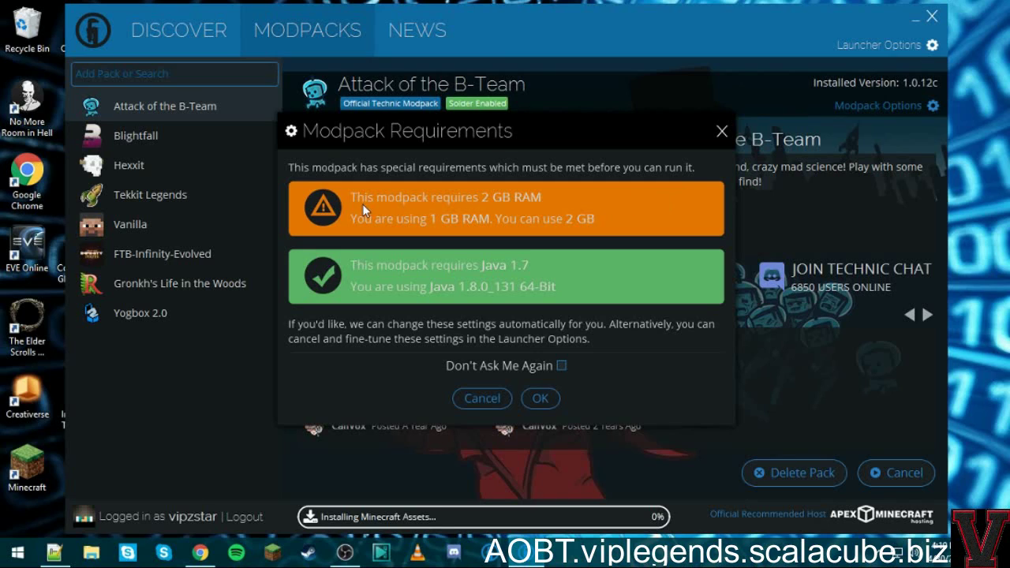
{"action": "left_click", "coordinate": [481, 398]}
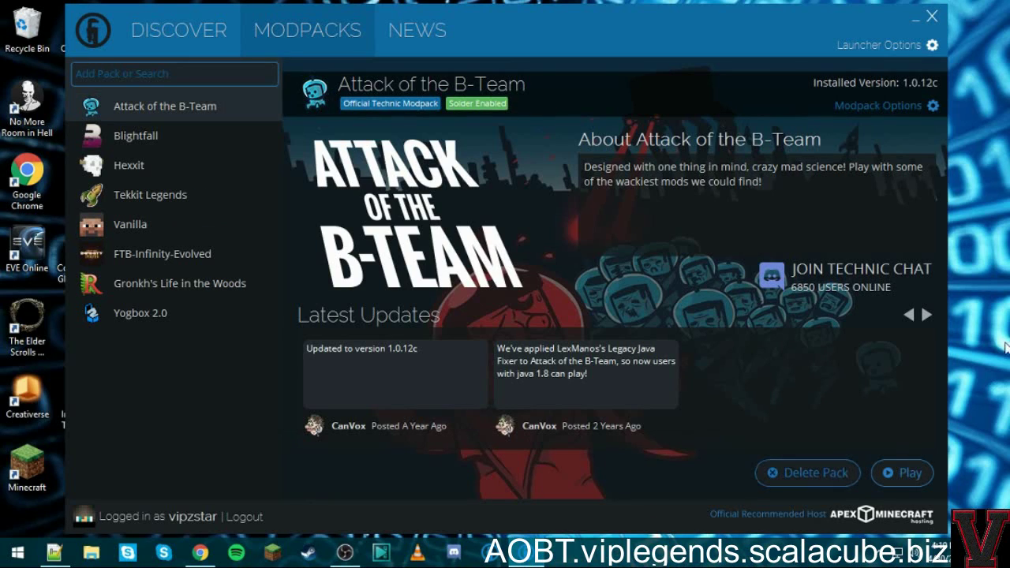
Reopen Launcher Options on Java Settings to confirm memory is still 1 GB
{"action": "left_click", "coordinate": [913, 48]}
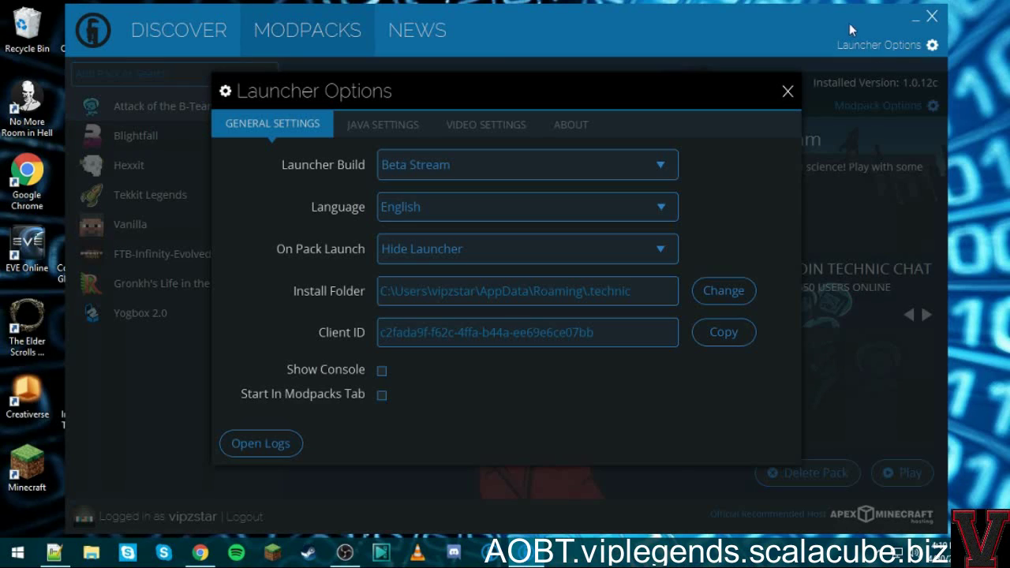
{"action": "left_click", "coordinate": [788, 92]}
{"action": "left_click", "coordinate": [915, 17]}
{"action": "left_click_drag", "start_coordinate": [543, 142], "coordinate": [848, 377]}
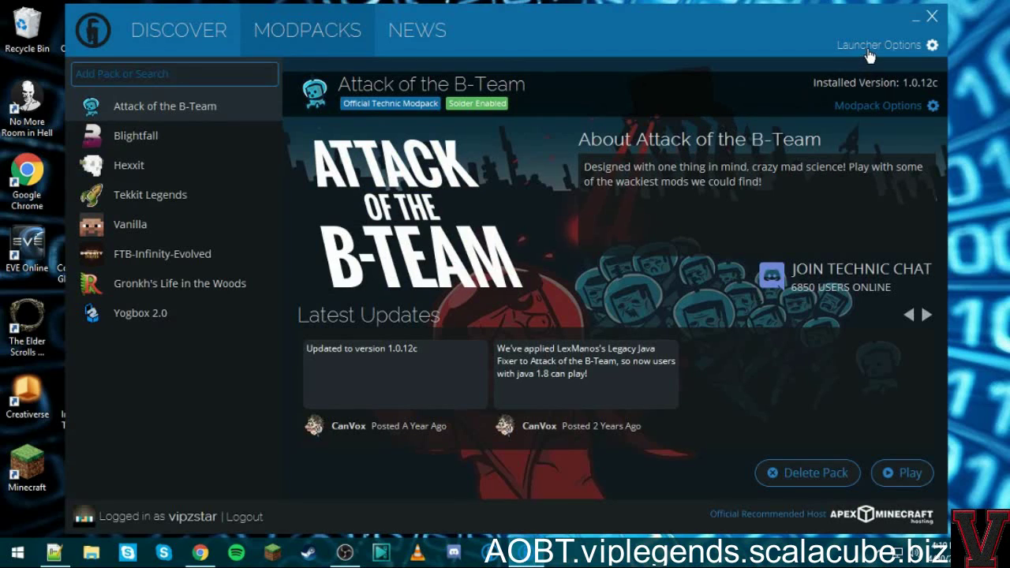
{"action": "left_click", "coordinate": [868, 49]}
{"action": "left_click", "coordinate": [376, 133]}
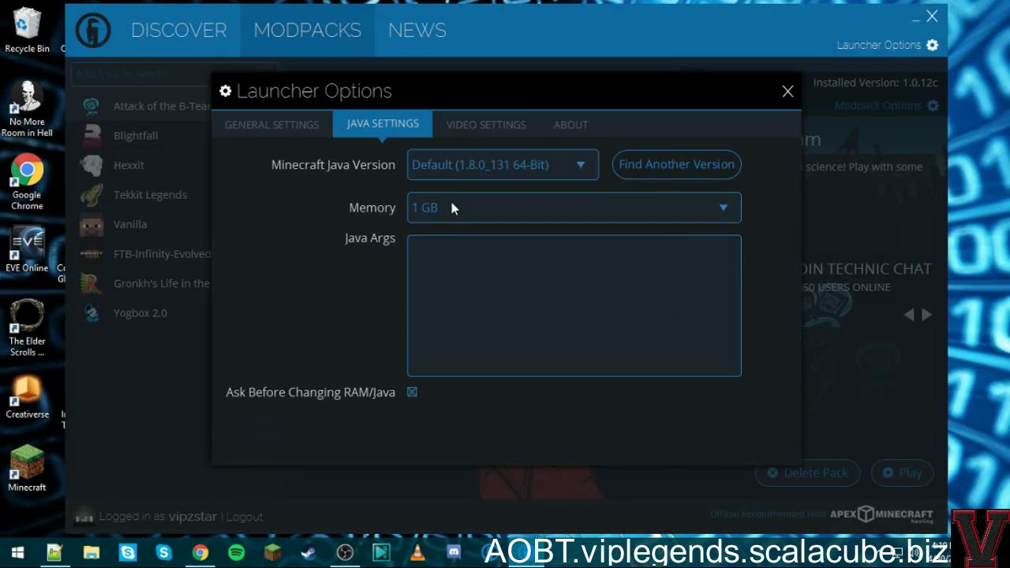